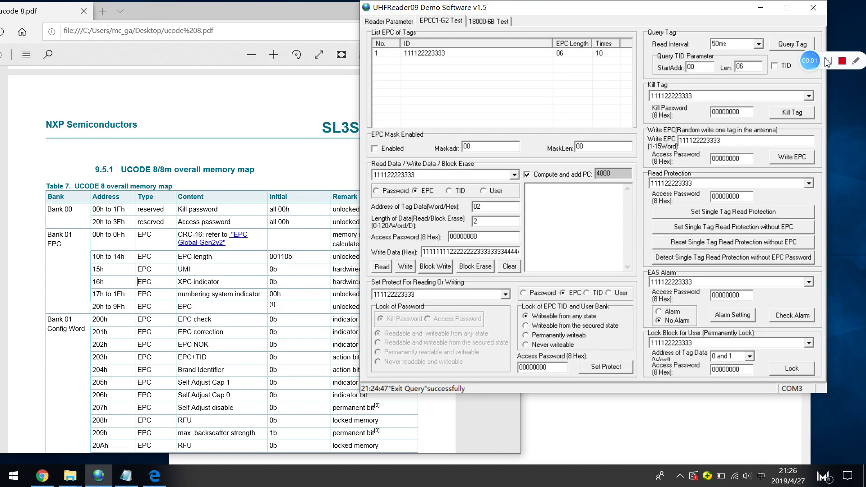
left_click(784, 43)
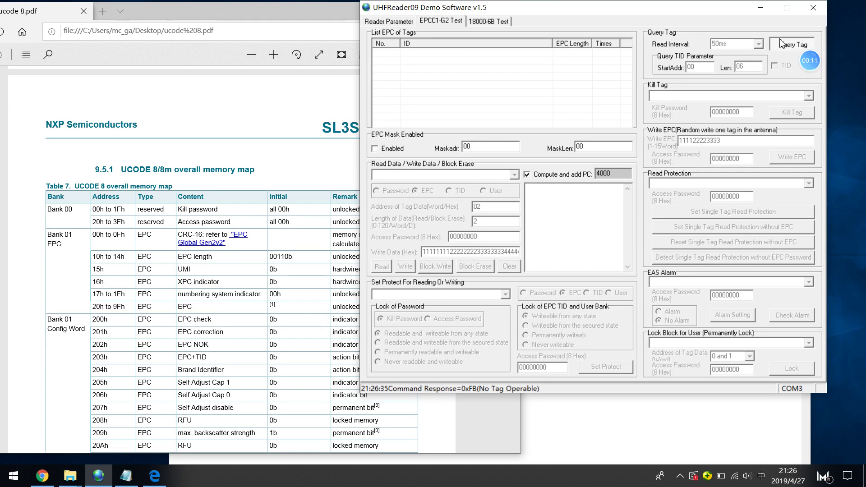
left_click(783, 44)
left_click(402, 21)
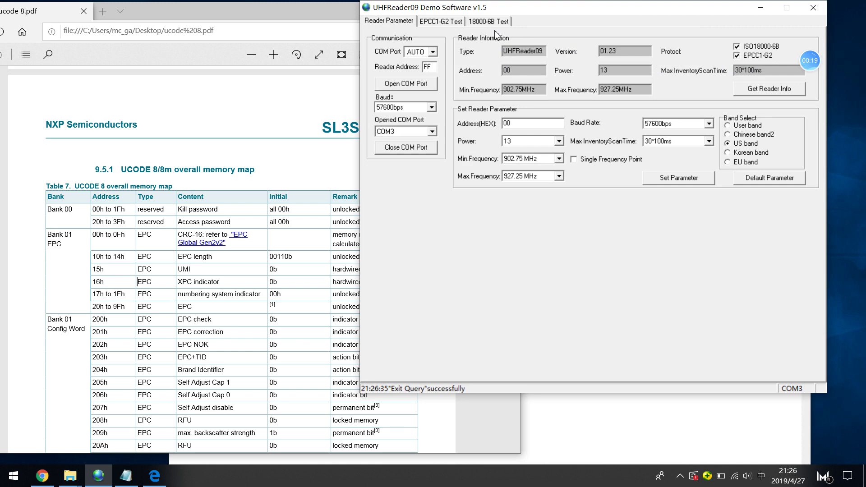
left_click(445, 24)
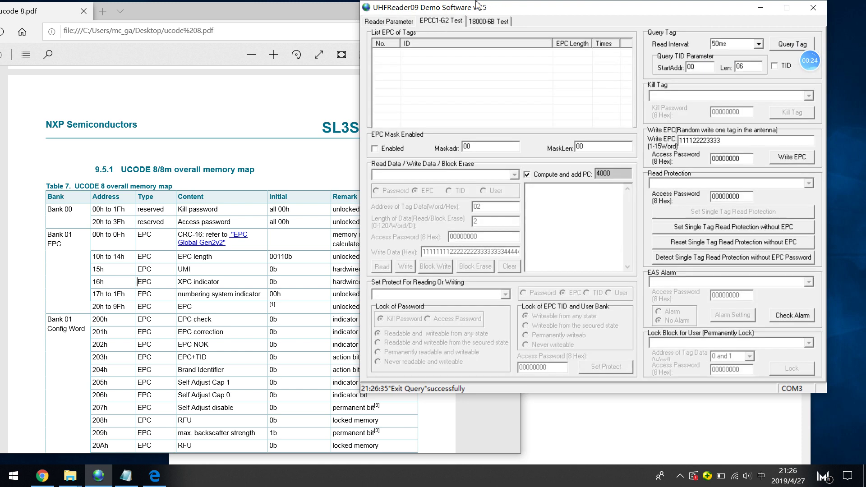
left_click(790, 46)
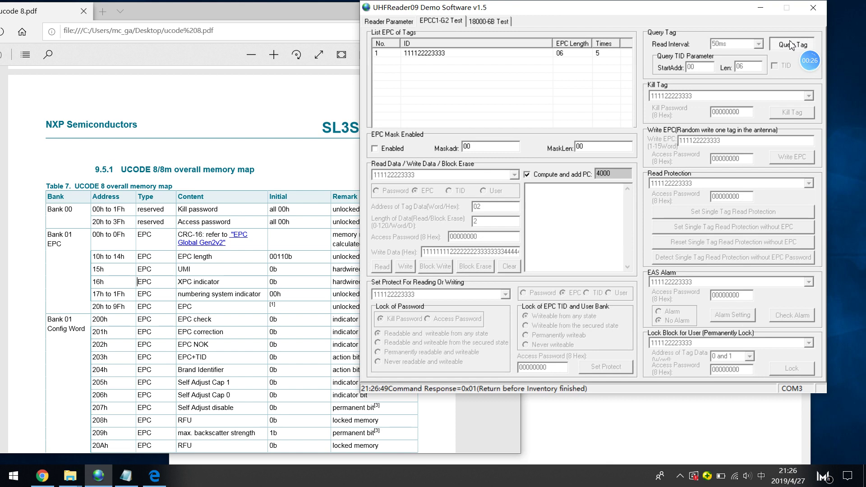
left_click(791, 46)
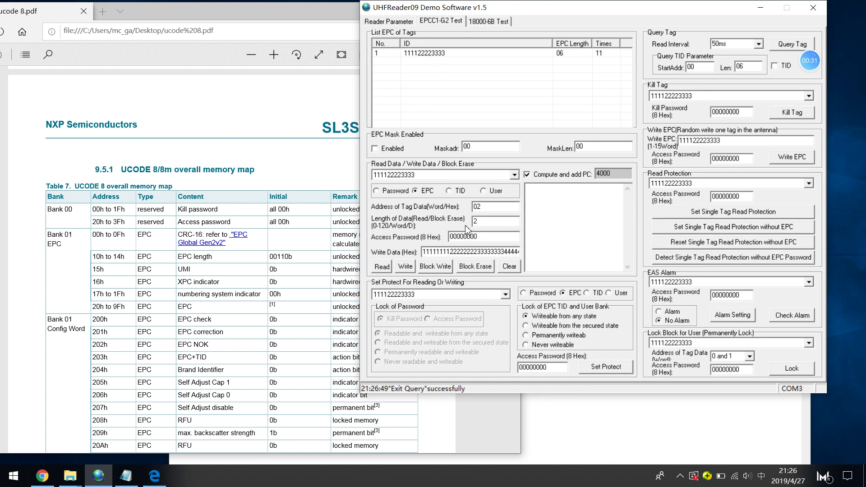
left_click(509, 269)
Set up a Password-bank write: address 02, length 2, data 11111111, Compute PC off
left_click(491, 251)
key("BackSpace")
key("BackSpace")
key("BackSpace")
key("BackSpace")
key("BackSpace")
key("BackSpace")
key("BackSpace")
key("BackSpace")
key("BackSpace")
key("BackSpace")
key("BackSpace")
key("BackSpace")
key("BackSpace")
key("BackSpace")
key("BackSpace")
key("BackSpace")
key("BackSpace")
key("BackSpace")
key("BackSpace")
key("BackSpace")
key("BackSpace")
key("BackSpace")
key("BackSpace")
key("BackSpace")
key("BackSpace")
key("BackSpace")
key("BackSpace")
key("BackSpace")
key("BackSpace")
key("BackSpace")
key("BackSpace")
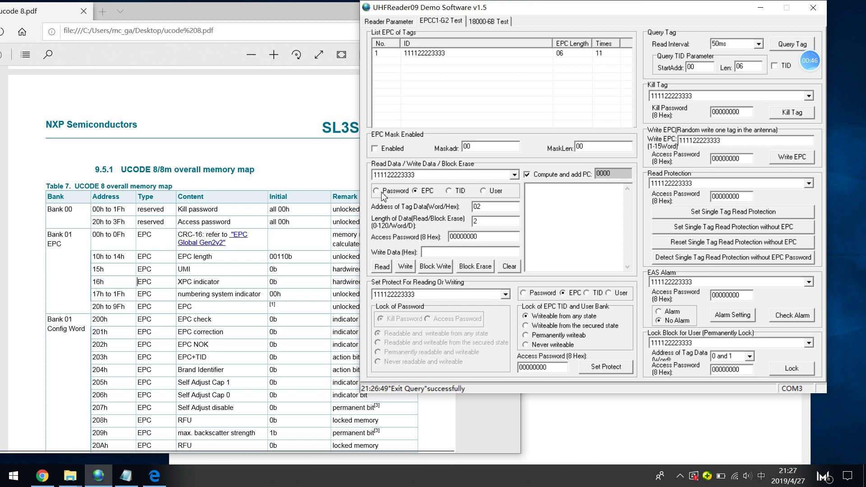
left_click(380, 193)
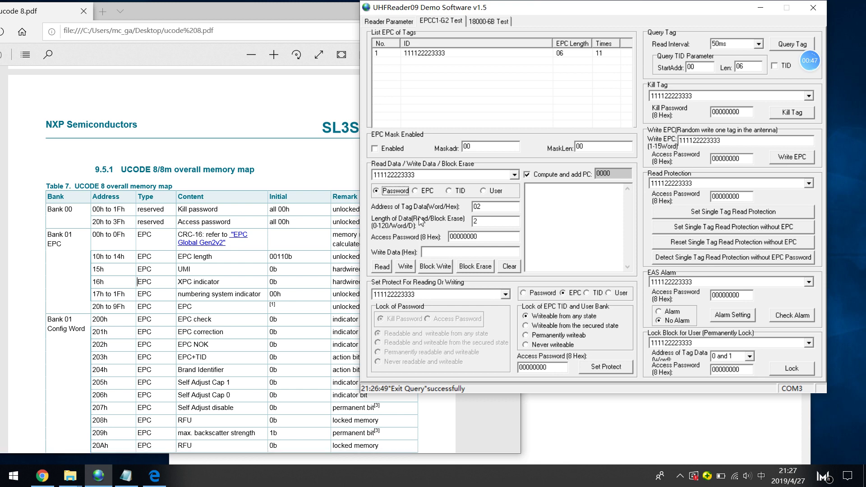
double_click(478, 207)
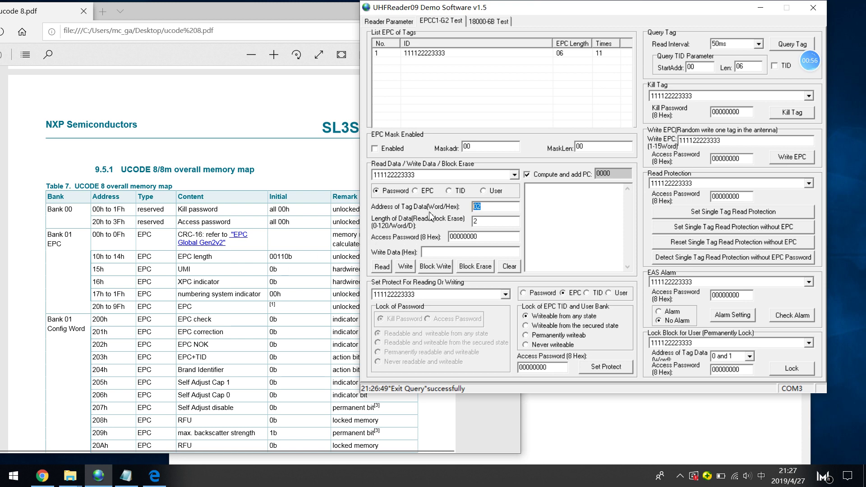
double_click(480, 221)
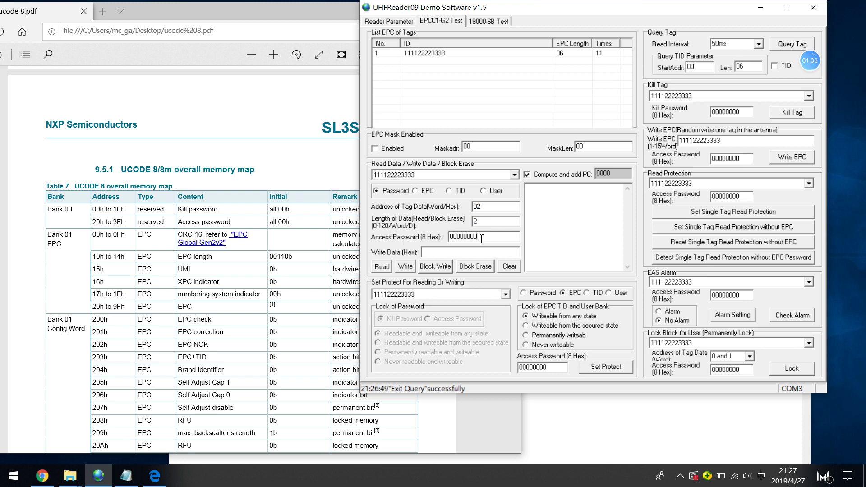
left_click_drag(482, 239, 451, 236)
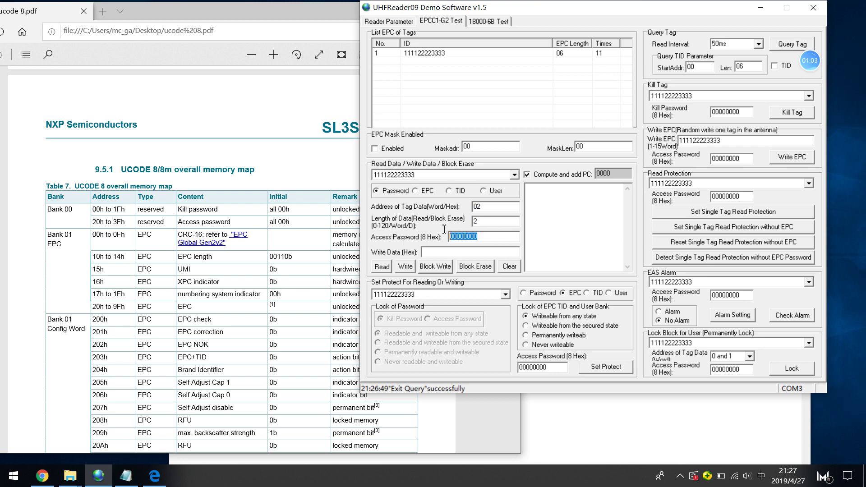
left_click(435, 252)
type("1111")
left_click(528, 176)
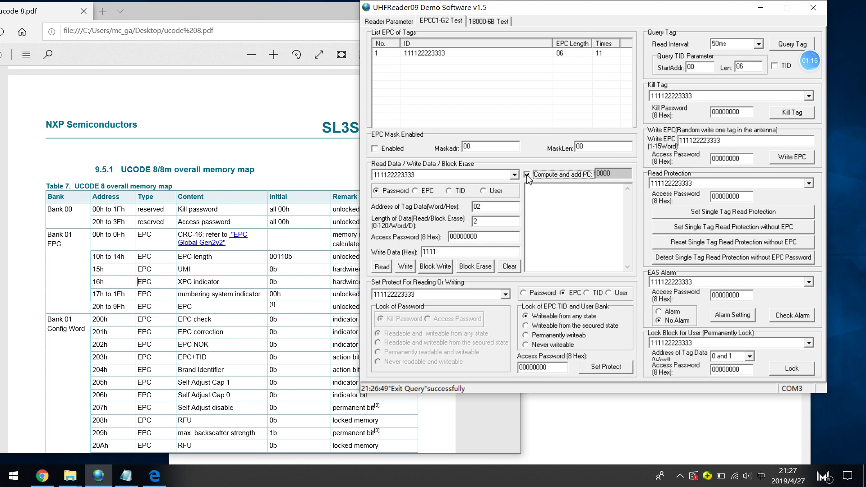
left_click(450, 251)
type("11111")
left_click(407, 267)
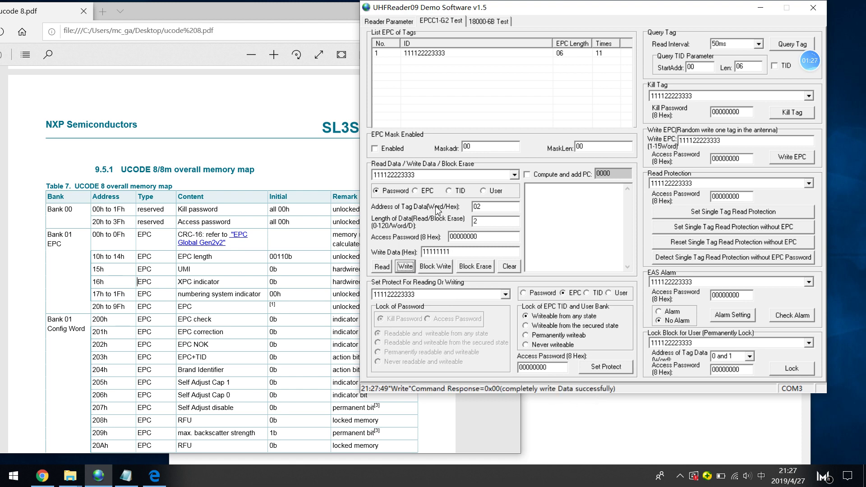
left_click(385, 267)
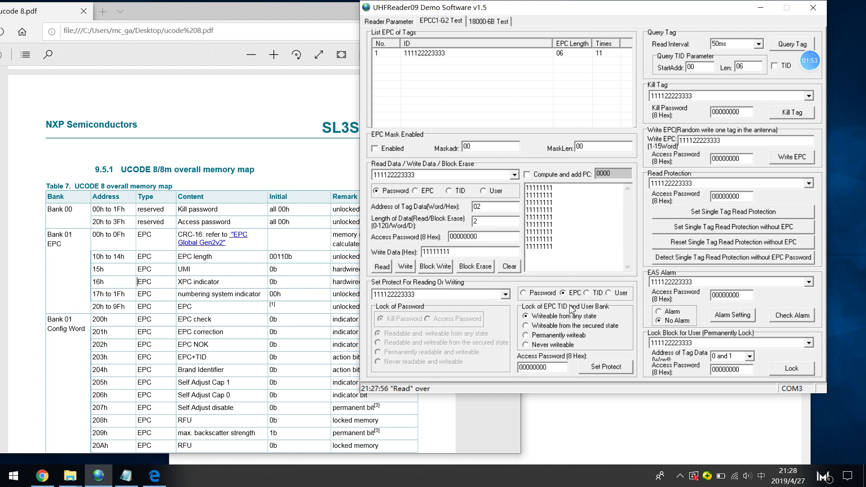
left_click(524, 294)
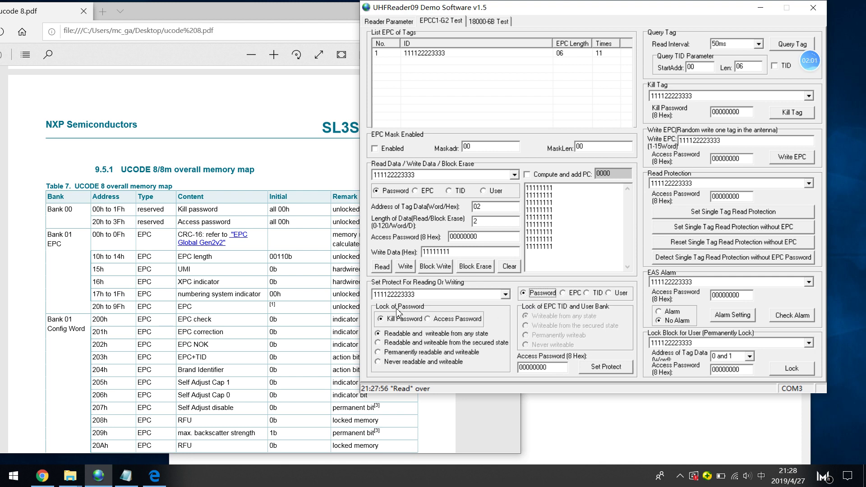
Target the EPC bank, choose 'Writeable from the secured state', and select the protect access password
left_click(562, 293)
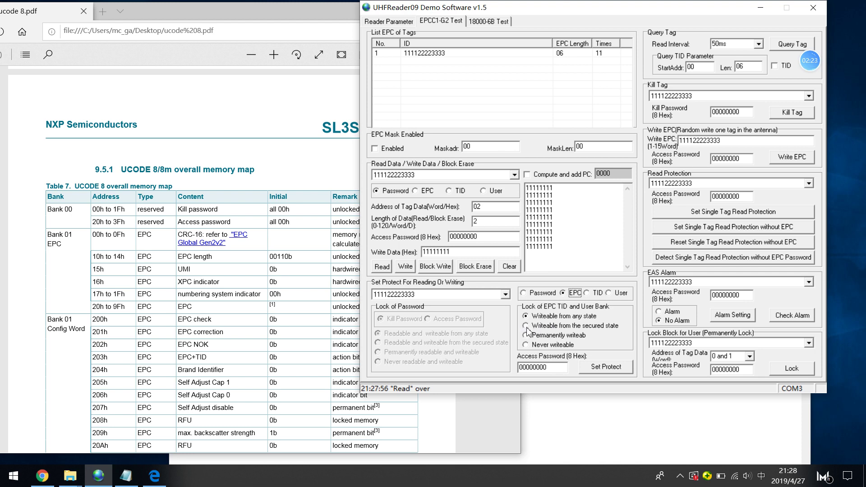
left_click(527, 330)
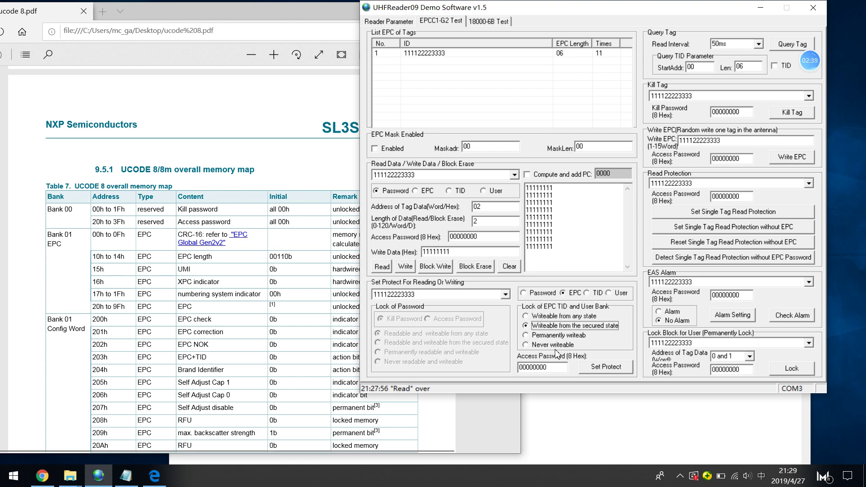
left_click_drag(557, 367, 505, 368)
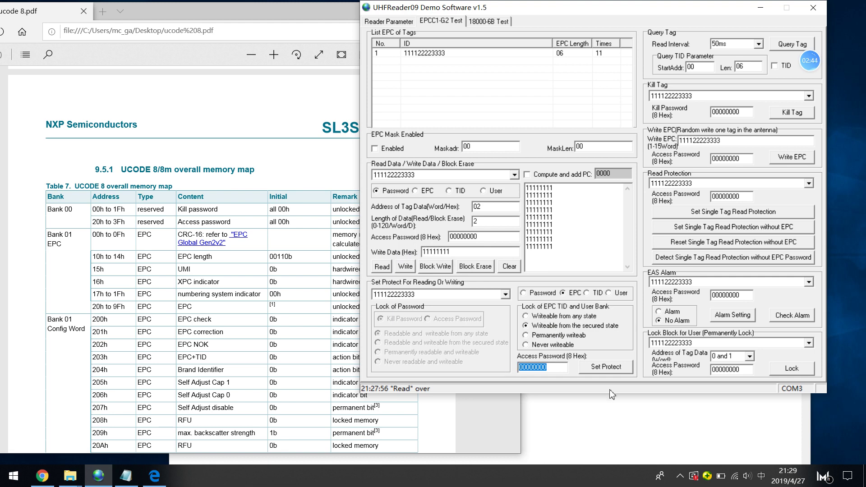
type("11111111")
left_click_drag(553, 371, 507, 360)
type("000")
left_click(605, 371)
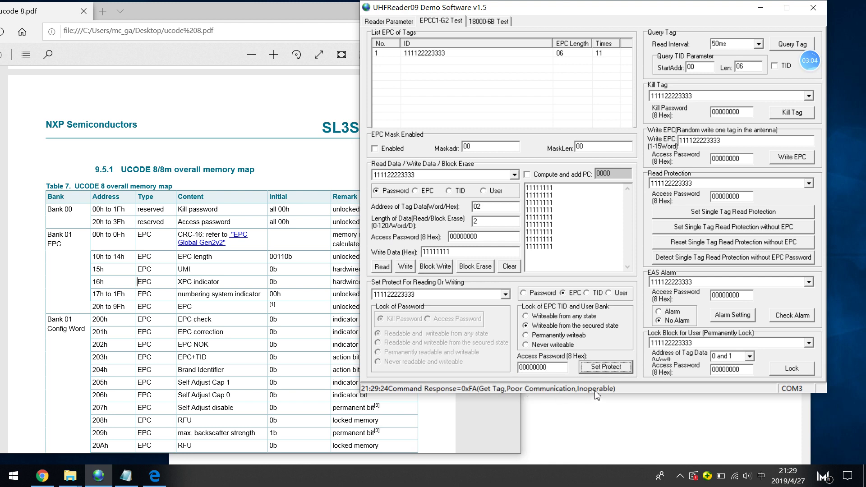
left_click(547, 366)
key("shift+Left")
key("shift+Left")
key("shift+Left")
key("shift+Left")
key("shift+Left")
key("shift+Left")
key("shift+Left")
key("shift+Left")
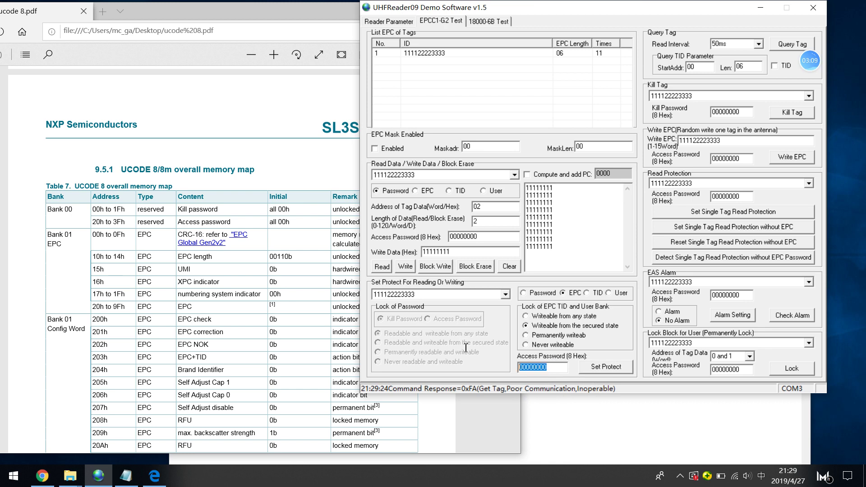
type("11111111")
left_click(602, 367)
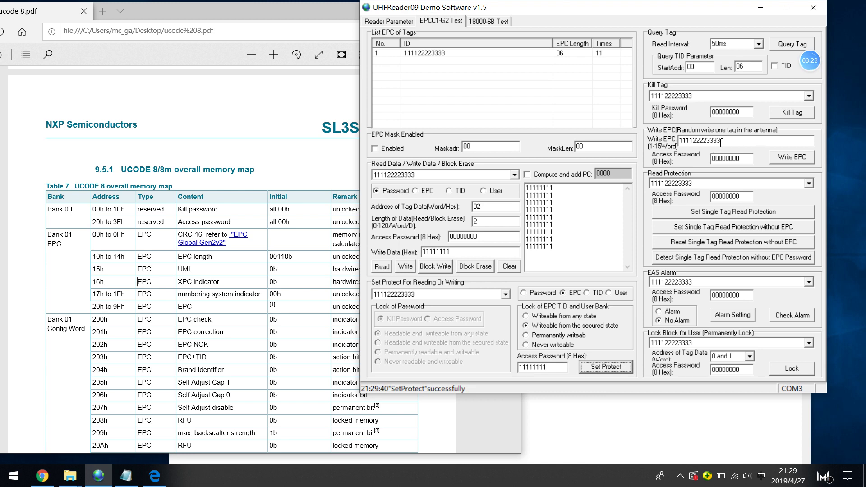
Enter new EPC 11112222 and attempt the Write EPC, which hits a memory-locked error
left_click_drag(725, 141, 658, 131)
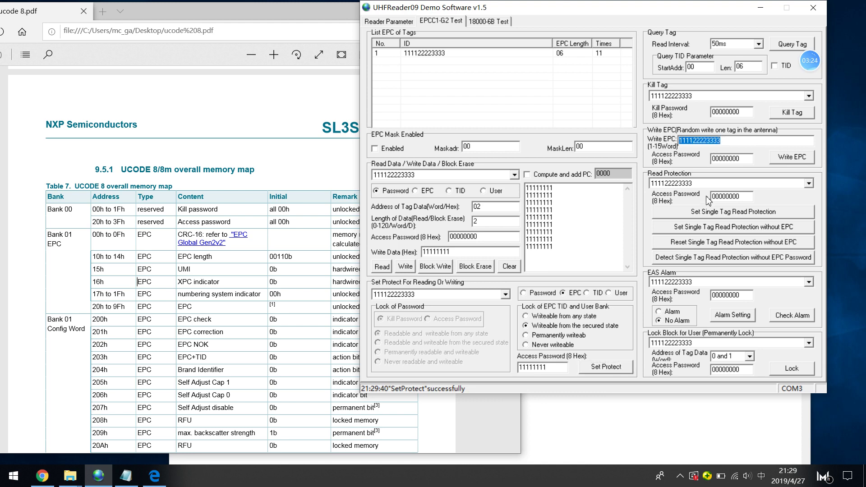
type("11112222")
left_click_drag(726, 159, 711, 159)
left_click(745, 162)
left_click(793, 160)
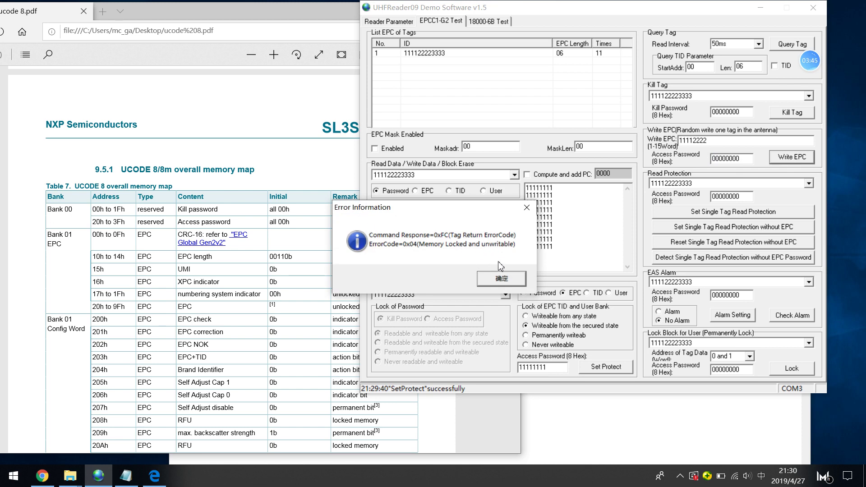
left_click(532, 210)
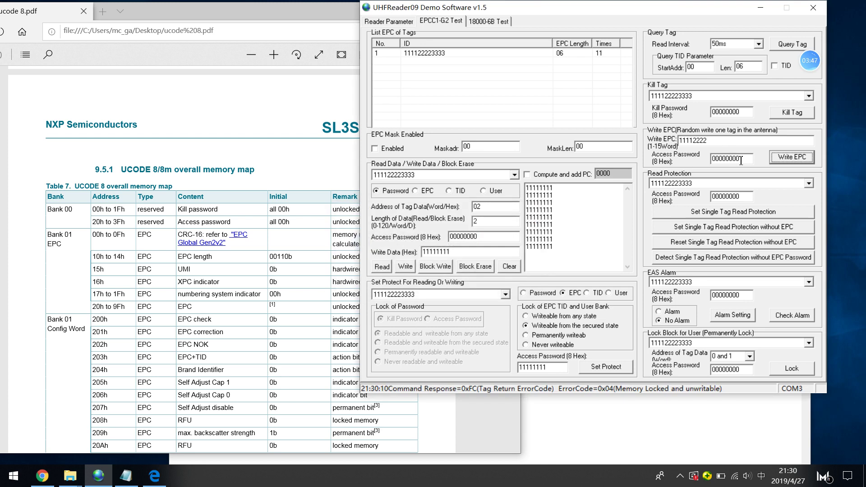
left_click_drag(741, 161, 701, 157)
type("11111111")
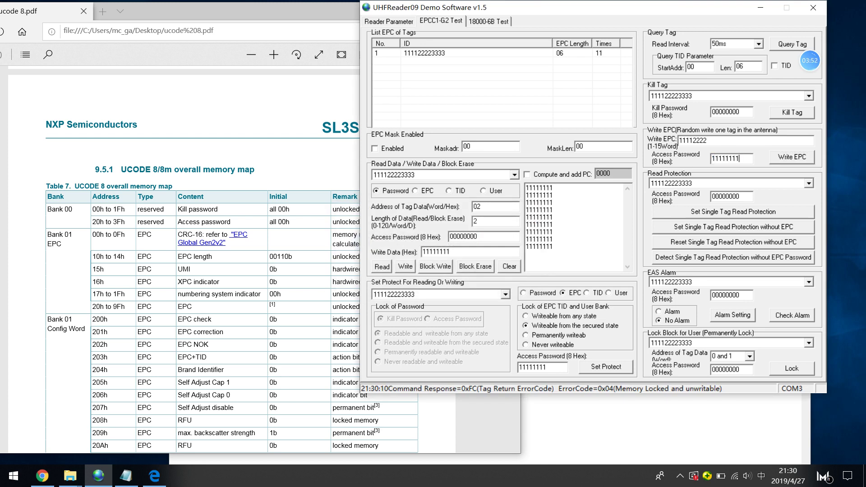
left_click(800, 158)
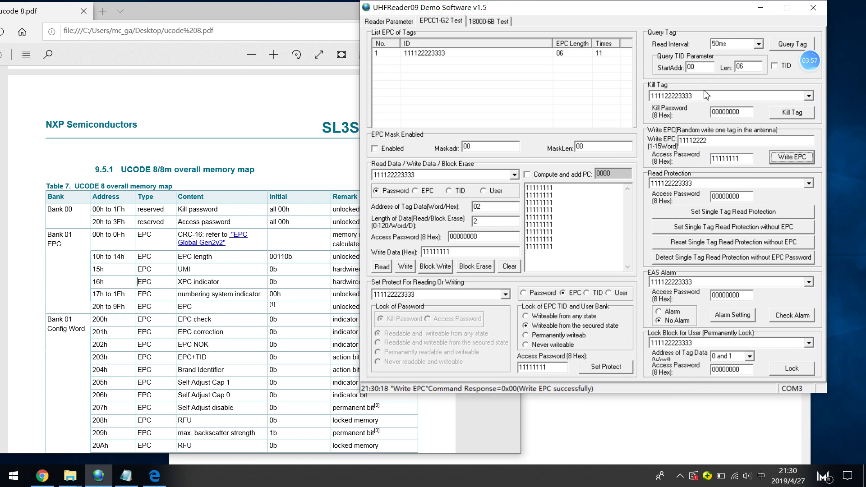
left_click(780, 46)
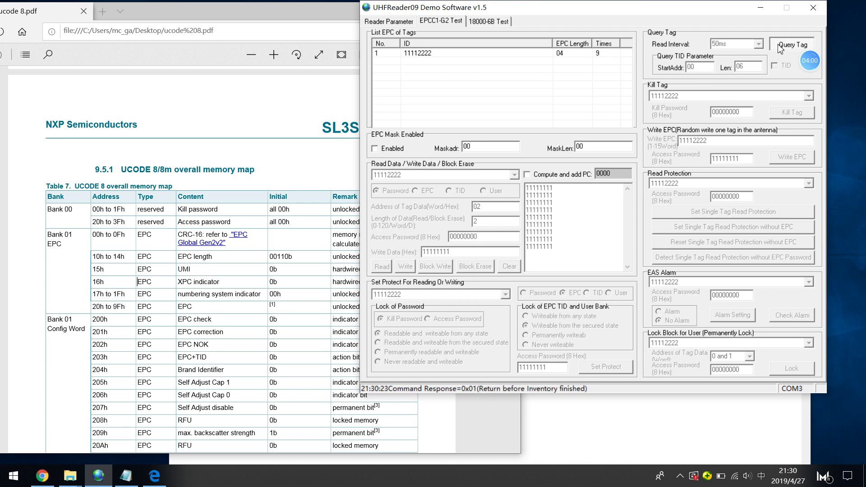
left_click(780, 47)
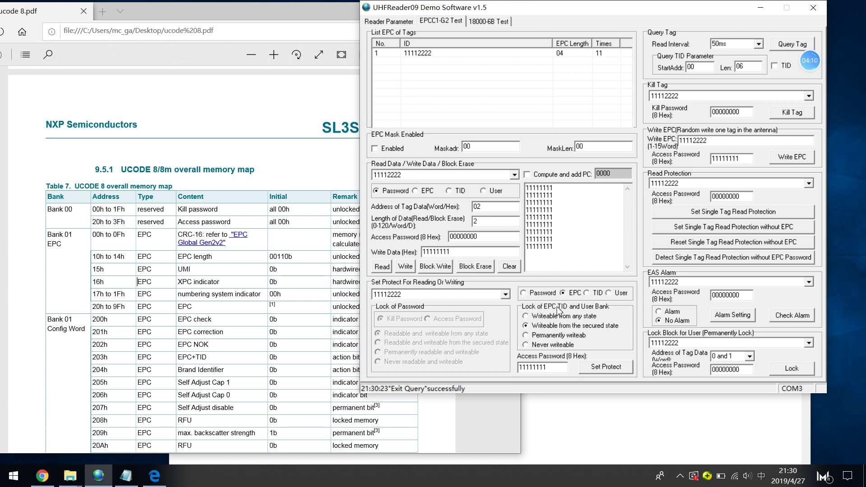
Lock the Access Password as readable and writeable only from the secured state
left_click(524, 293)
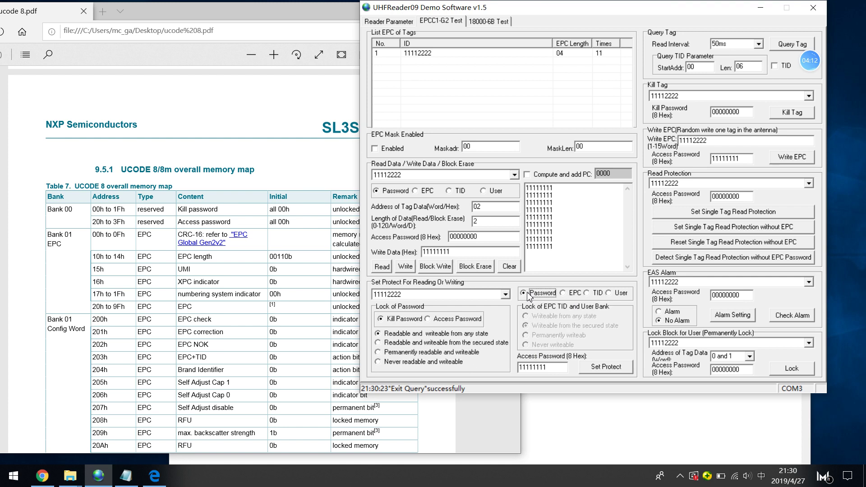
left_click(426, 320)
left_click(379, 343)
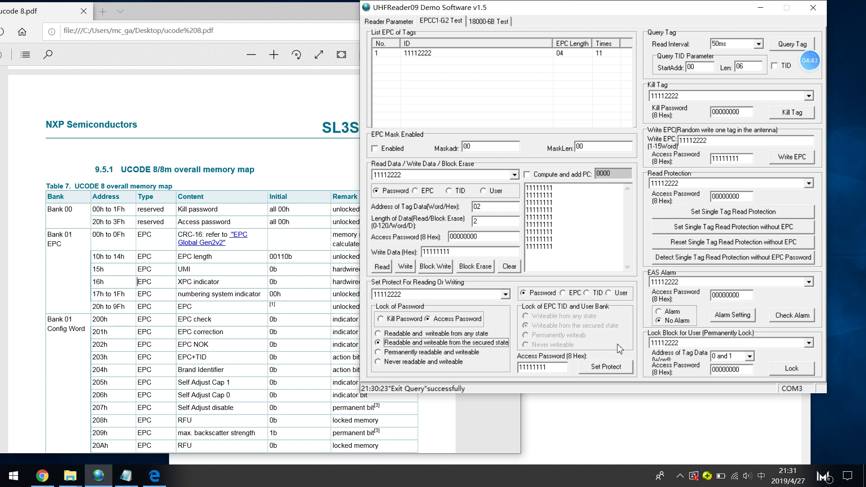
left_click(608, 367)
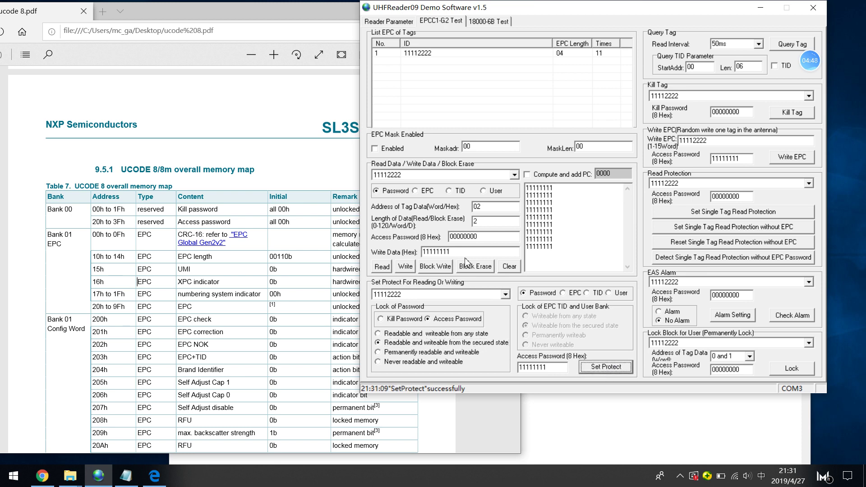
Attempt writing 22222222 to the access password word, which fails as memory locked
double_click(478, 238)
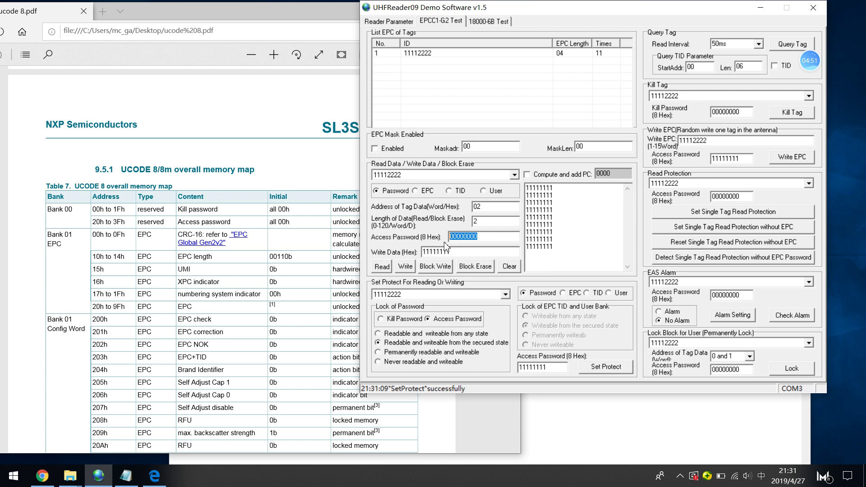
double_click(458, 251)
type("22222222")
left_click(406, 267)
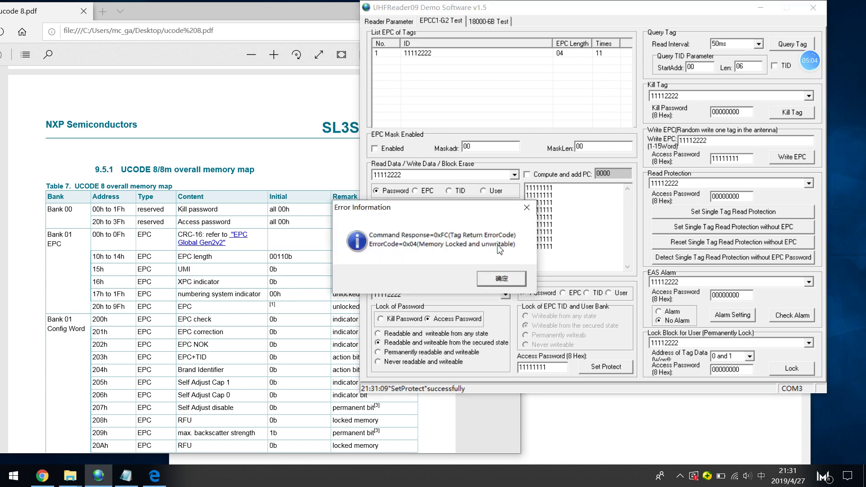
left_click(501, 280)
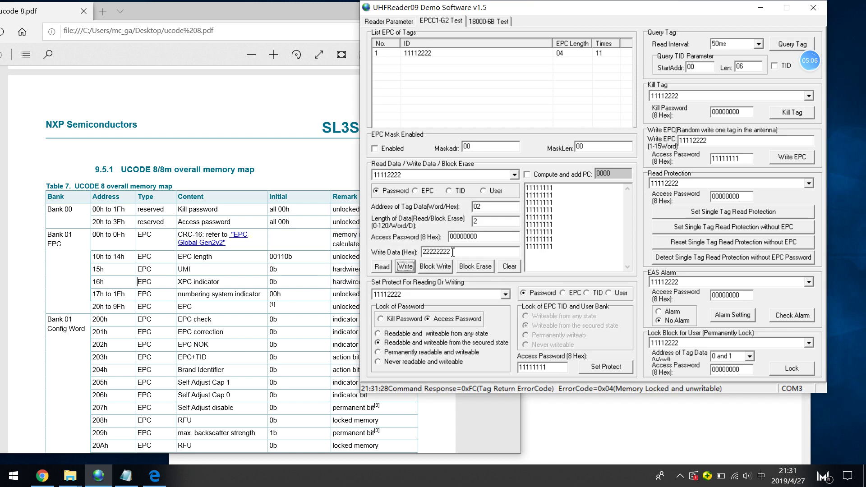
double_click(453, 252)
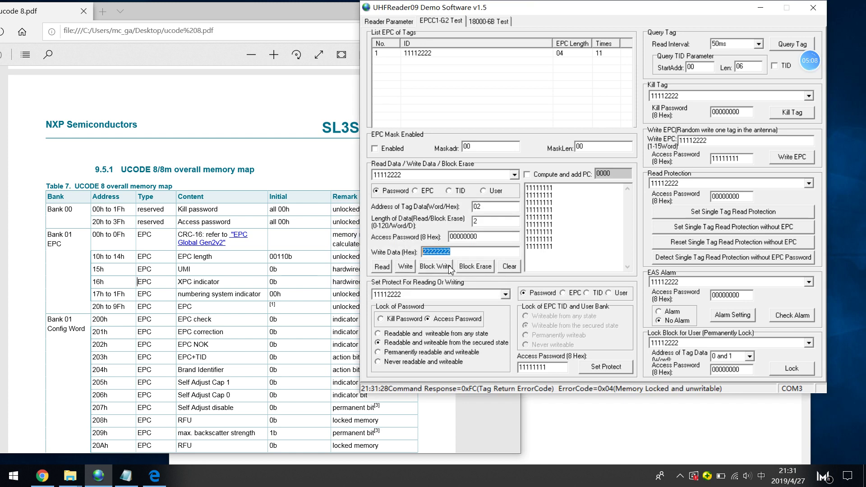
left_click_drag(495, 236, 448, 235)
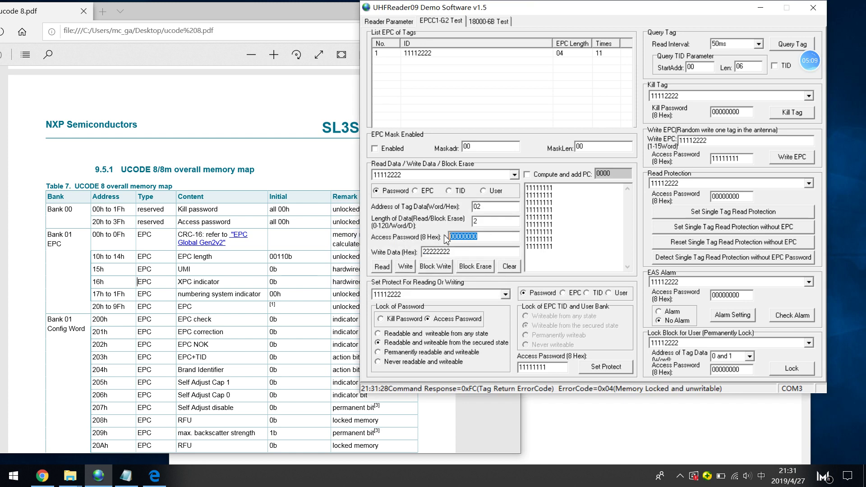
type("11111111")
left_click_drag(465, 240, 396, 243)
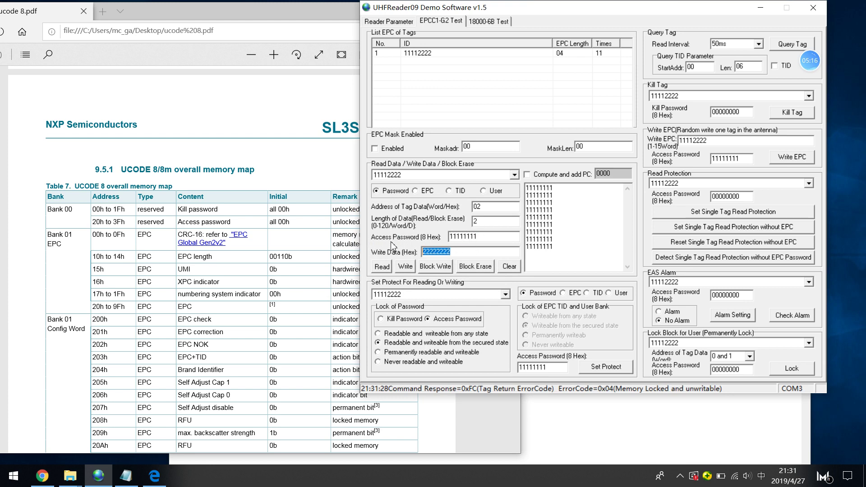
left_click(400, 268)
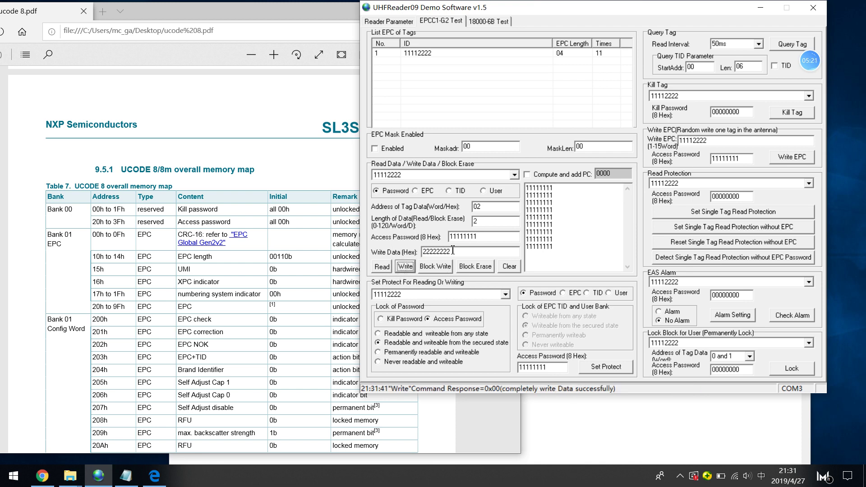
Attempt writing EPC 11112222, which returns an Access Password Error
left_click_drag(453, 251, 424, 246)
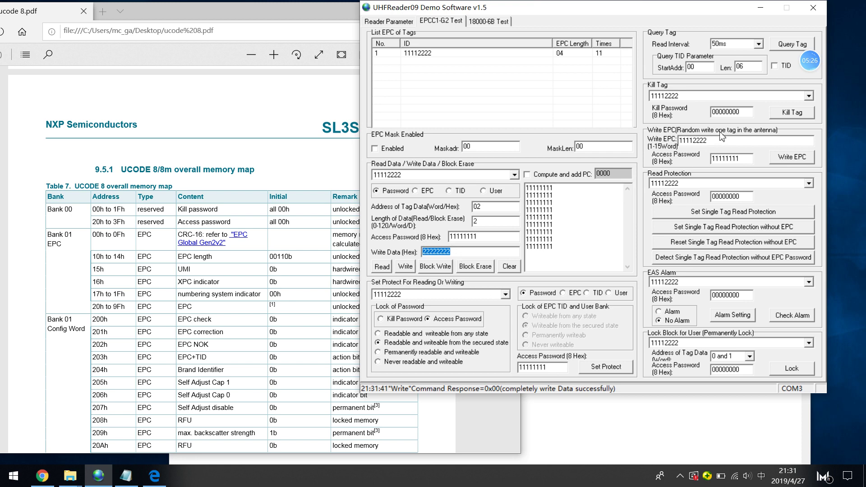
right_click(716, 142)
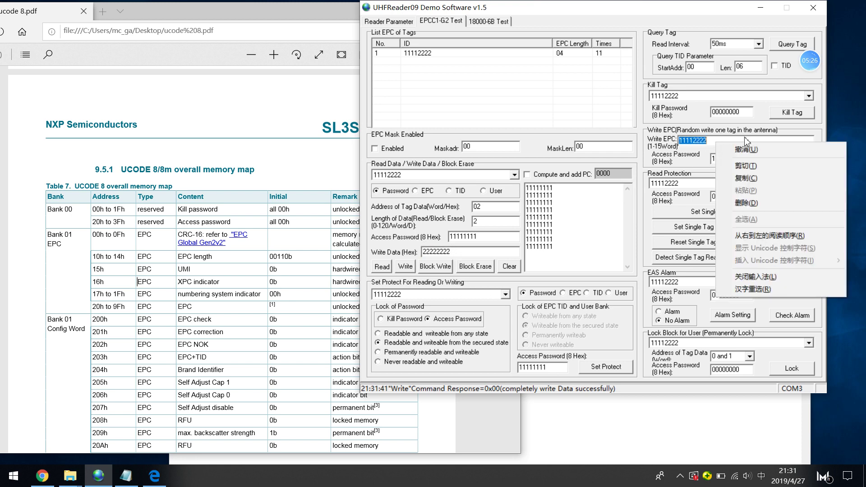
left_click(773, 88)
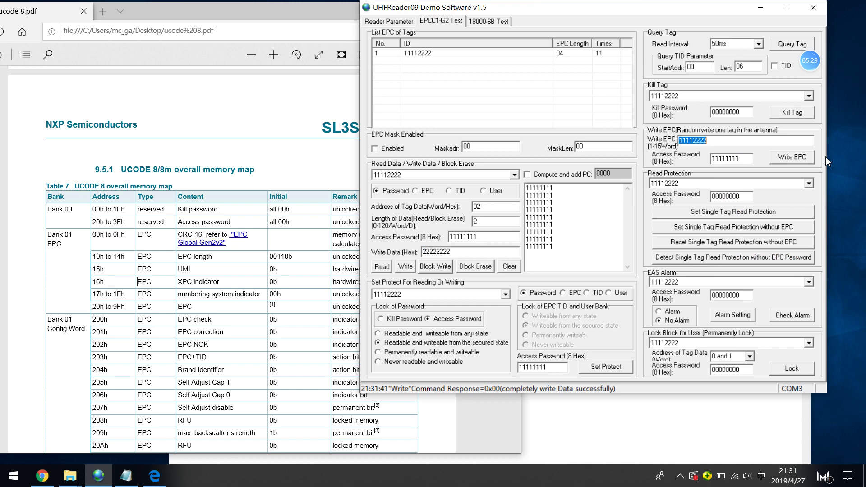
left_click(800, 162)
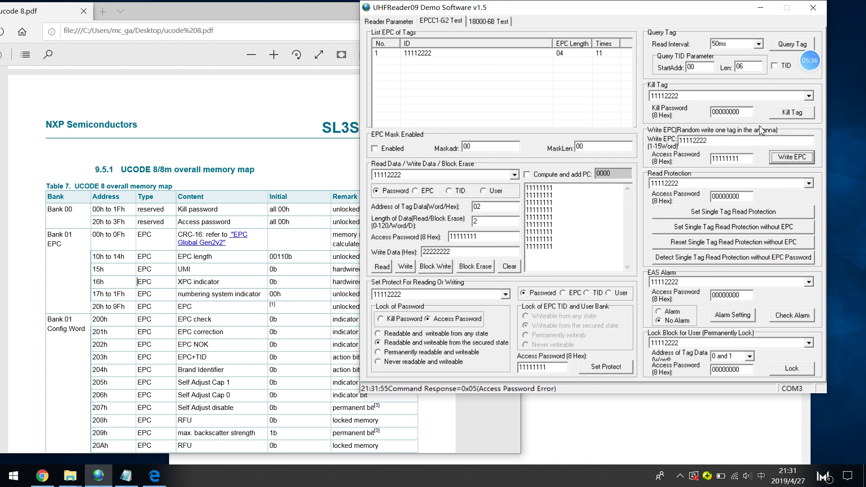
left_click_drag(746, 158, 684, 143)
type("22222")
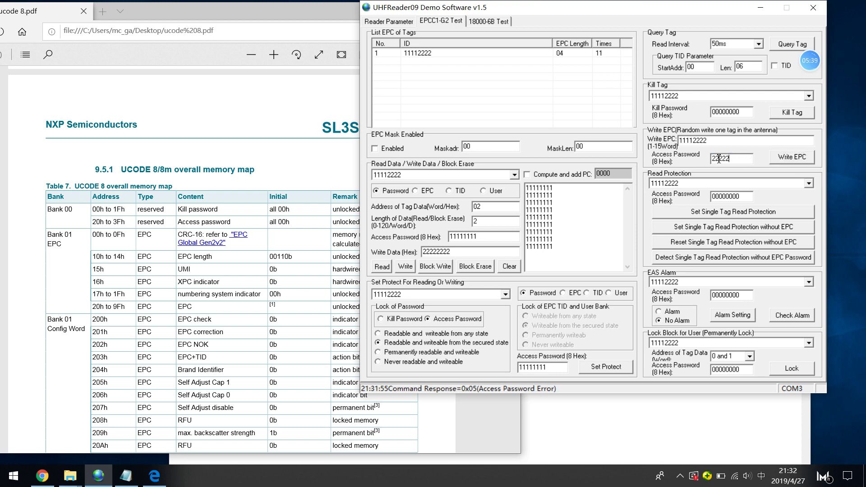
type("222")
left_click_drag(741, 158, 781, 164)
left_click(783, 161)
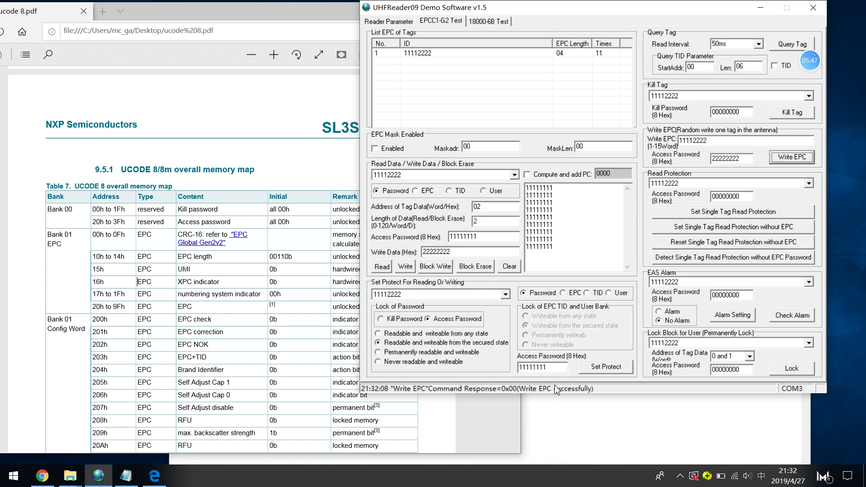
left_click(782, 44)
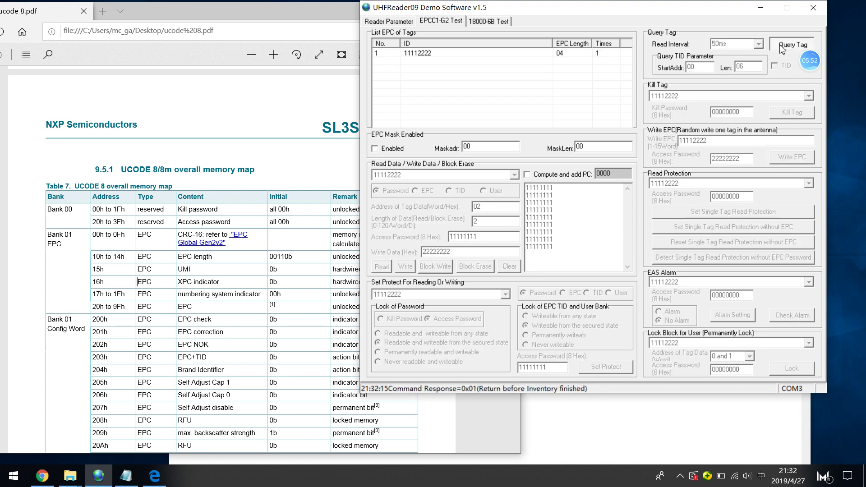
left_click(782, 45)
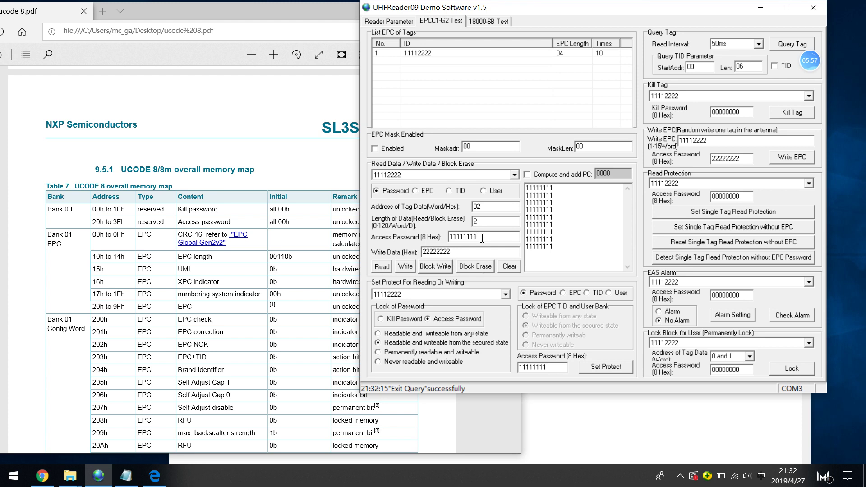
left_click_drag(482, 238, 409, 235)
type("22222222")
double_click(457, 252)
type("00000000")
left_click(405, 266)
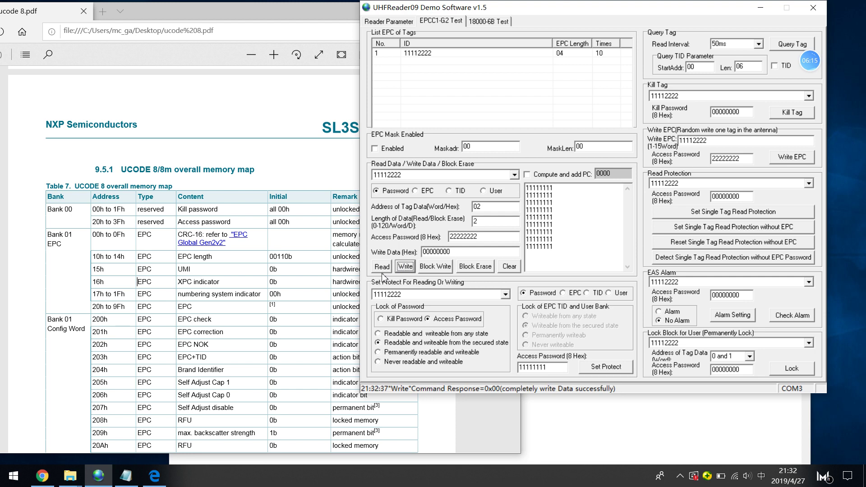
double_click(746, 159)
type("0000000")
left_click(384, 334)
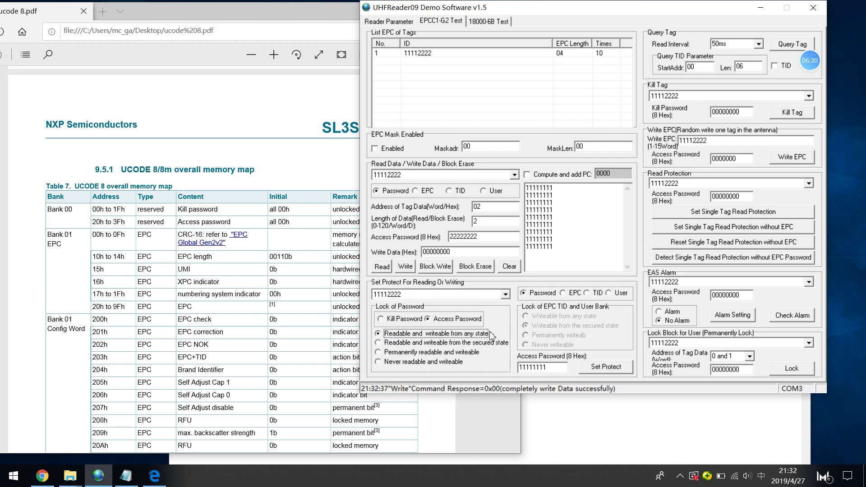
double_click(541, 371)
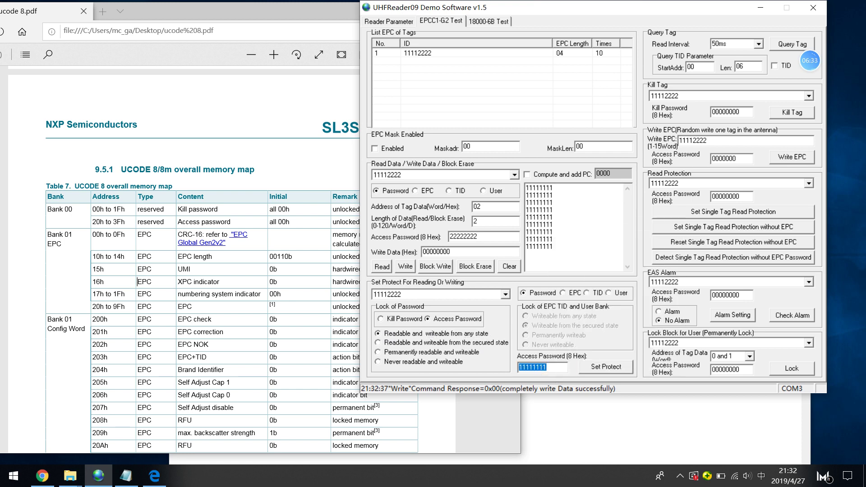
type("00000000")
left_click(602, 368)
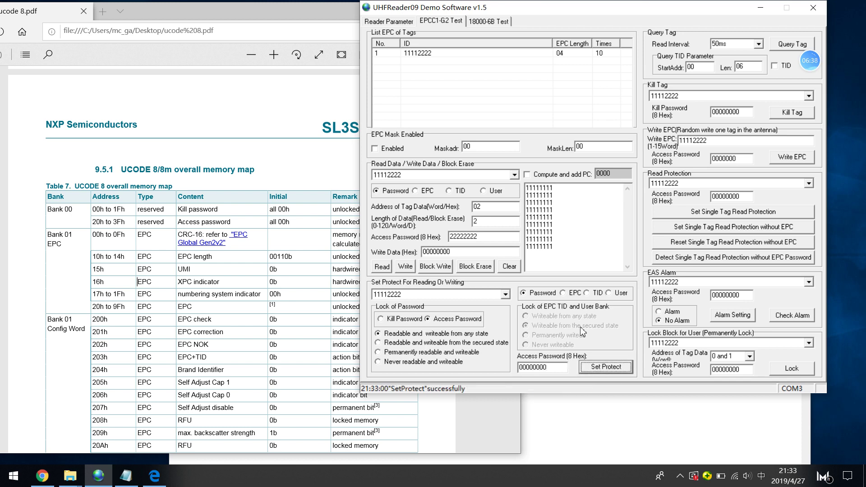
Set the EPC bank to 'Writeable from any state', apply it, and start reading tags
left_click(564, 293)
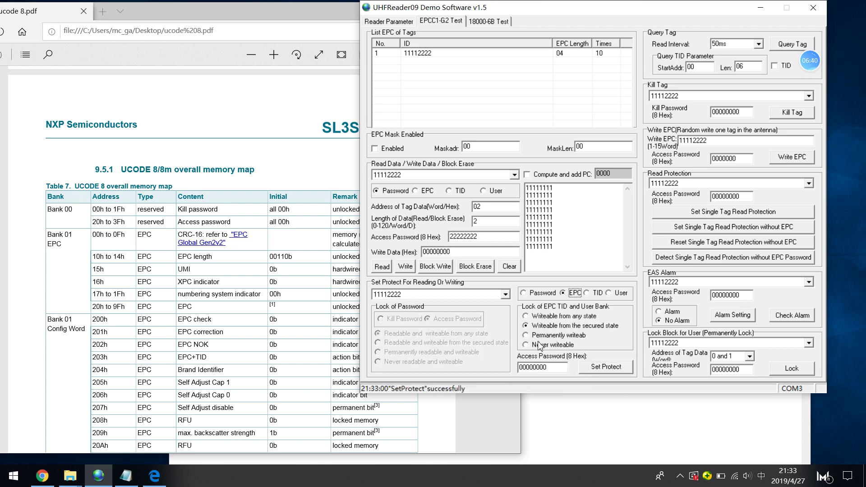
left_click(527, 316)
left_click(602, 368)
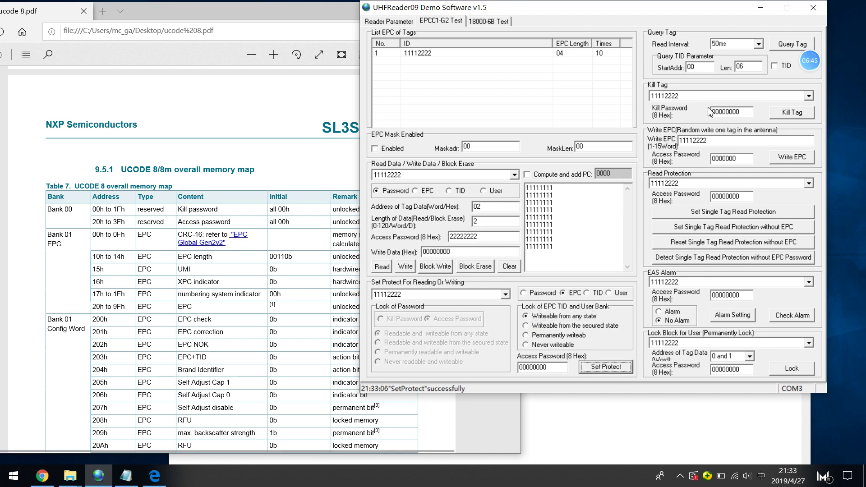
left_click(792, 45)
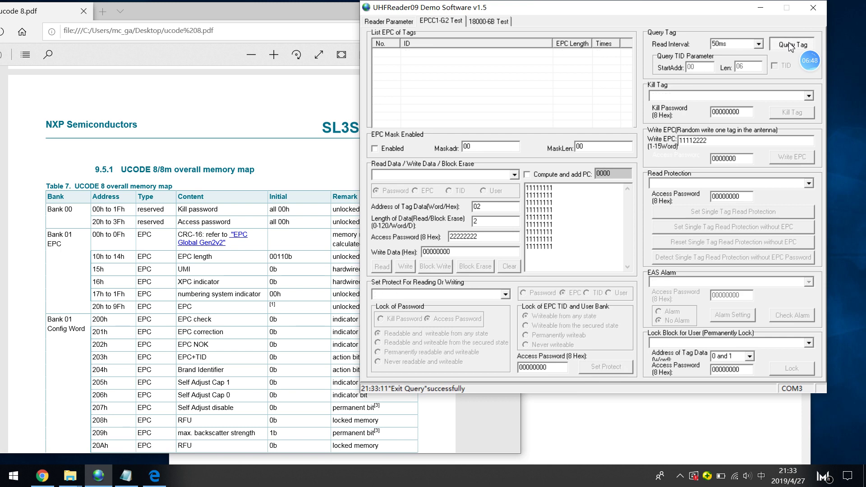
left_click(790, 45)
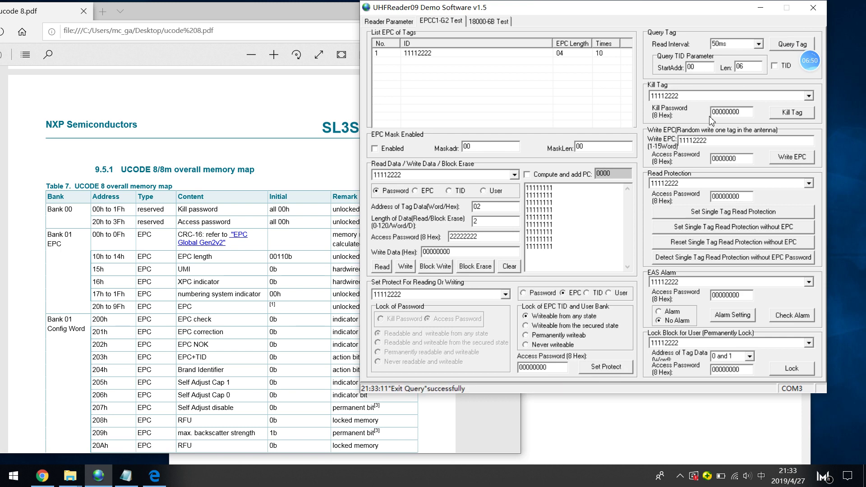
left_click_drag(714, 140, 625, 117)
type("111122223333")
left_click(805, 162)
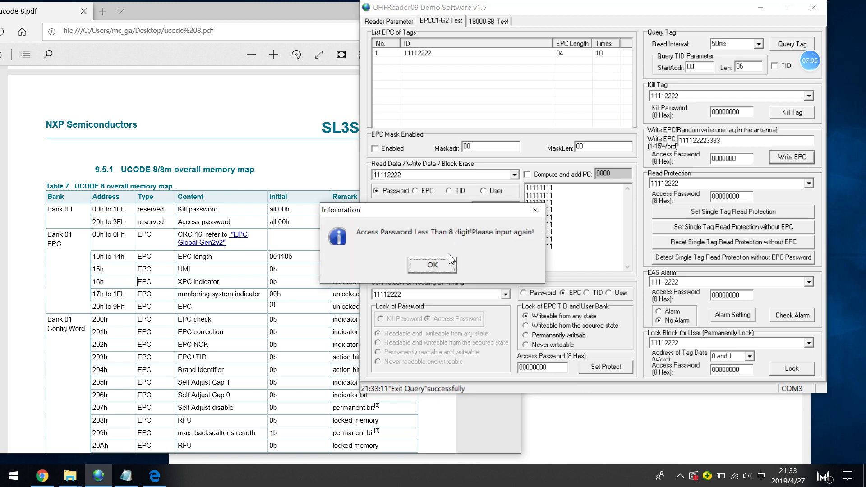
left_click(434, 268)
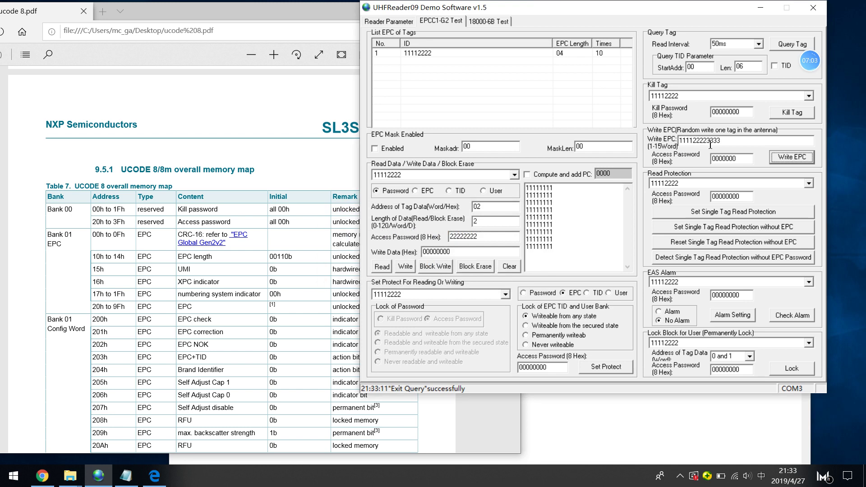
left_click(710, 145)
left_click_drag(708, 141, 721, 141)
left_click(752, 159)
type("0")
left_click(790, 158)
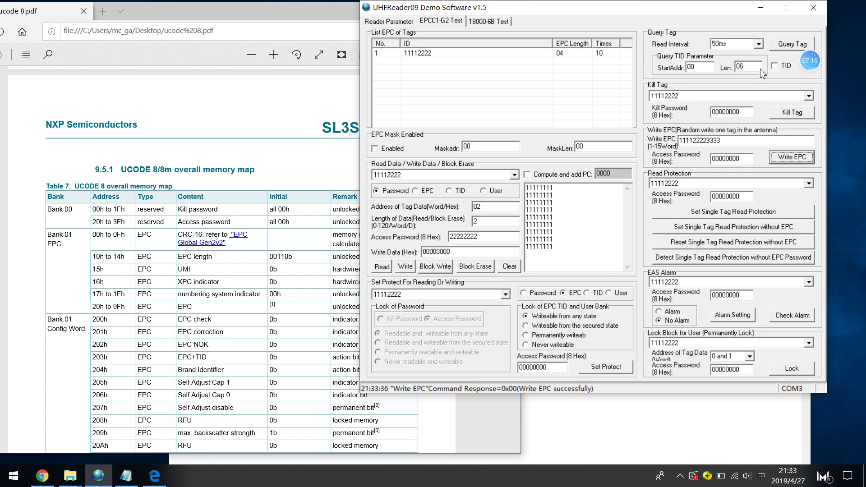
left_click(786, 46)
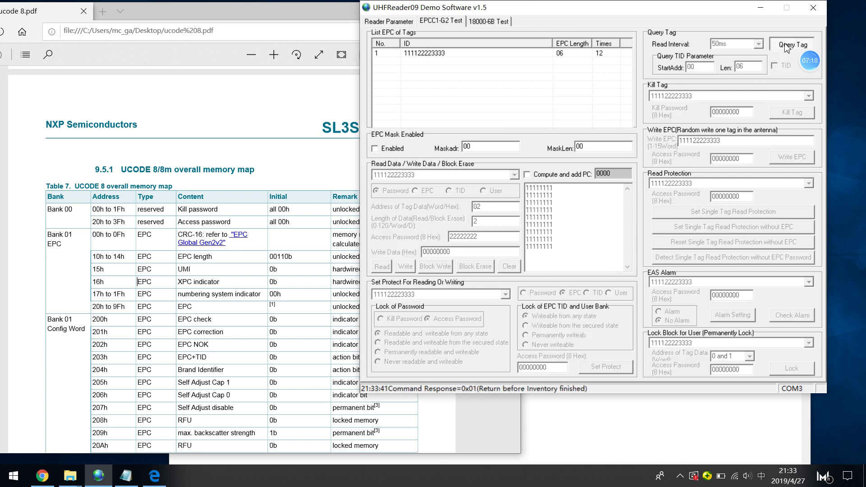
left_click(787, 46)
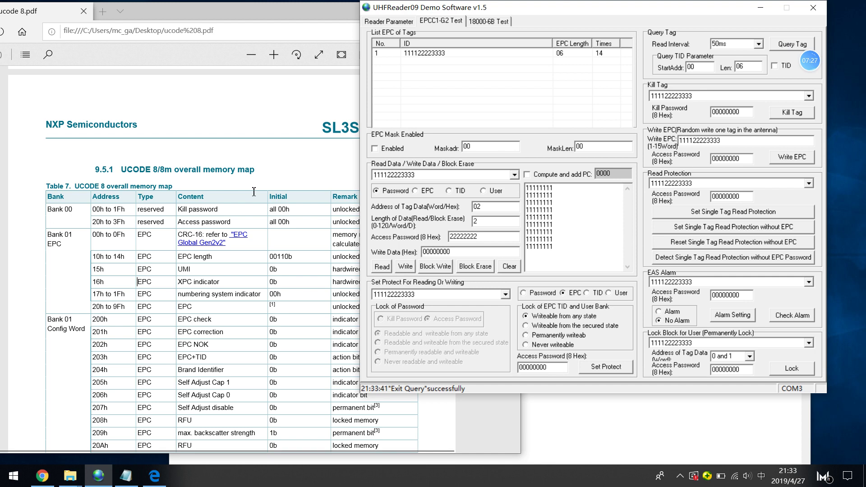
left_click(249, 223)
left_click_drag(230, 222, 180, 209)
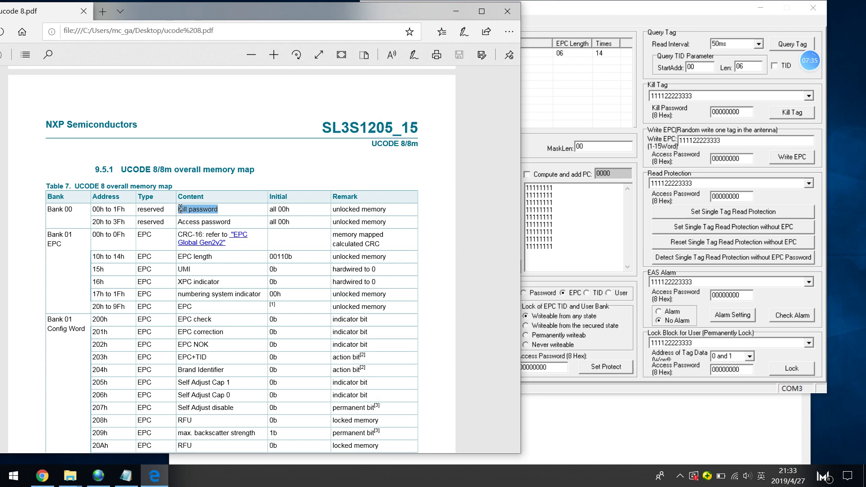
Arrange the ucode 8 PDF and reader windows side by side to compare the password rows
left_click_drag(346, 18, 367, 29)
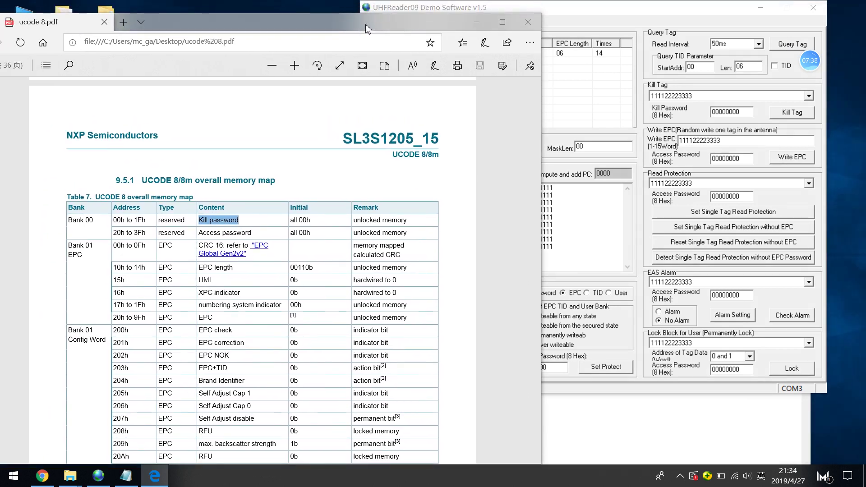
left_click_drag(573, 10, 585, 25)
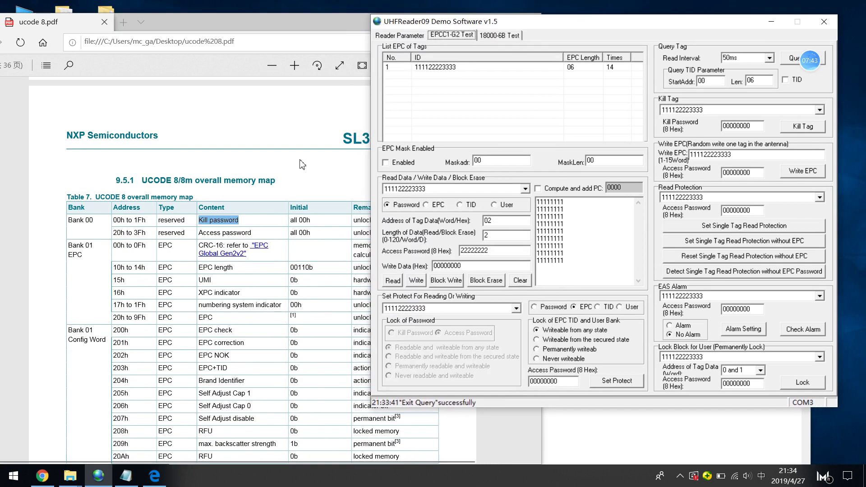
left_click(247, 219)
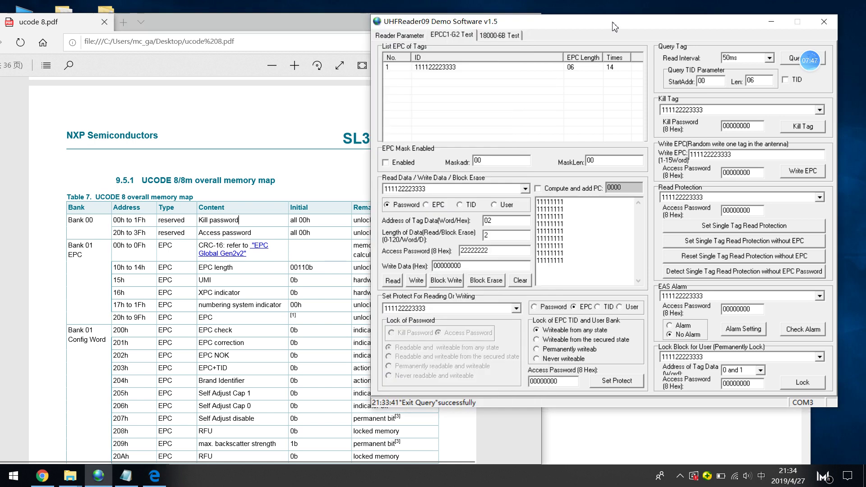
left_click(617, 28)
left_click(491, 220)
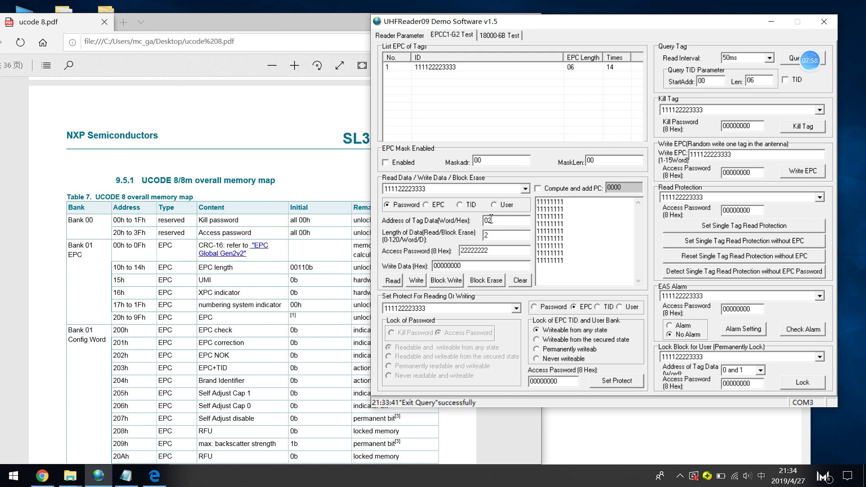
type("0")
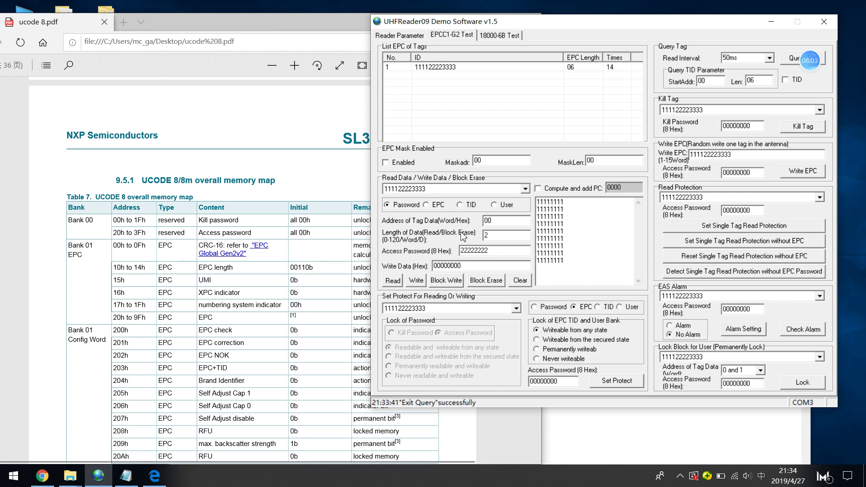
left_click_drag(493, 251, 459, 251)
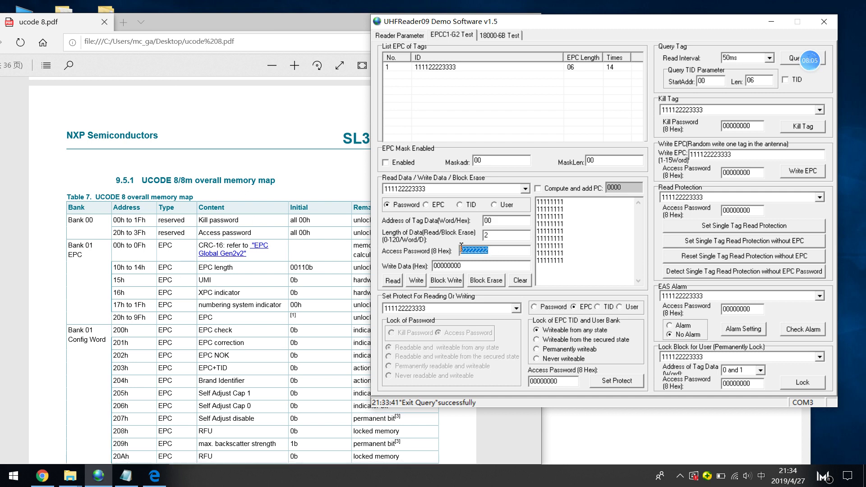
type("00000000")
left_click_drag(464, 266, 433, 266)
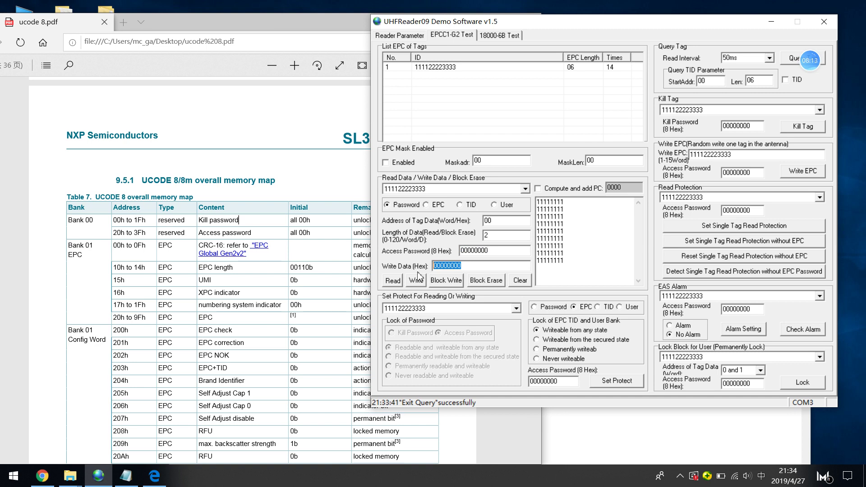
type("11111111")
left_click(419, 280)
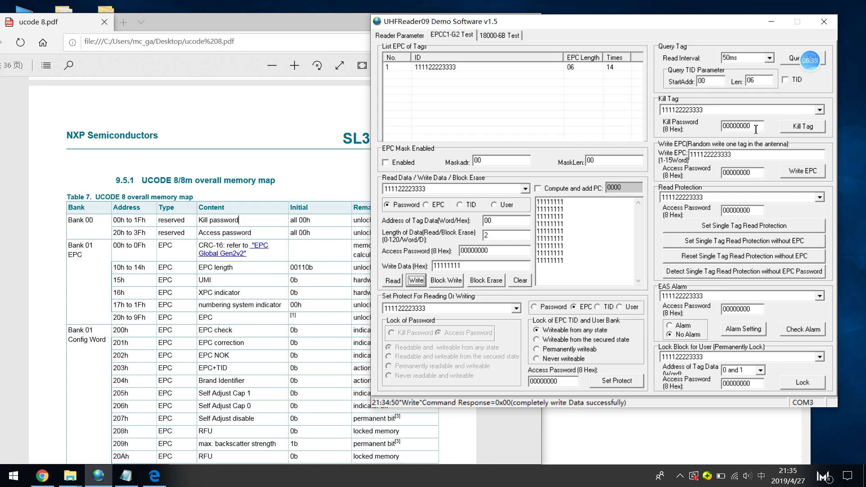
left_click_drag(756, 129, 702, 117)
Run and stop the tag inventory, then move the reader window further left
left_click(788, 66)
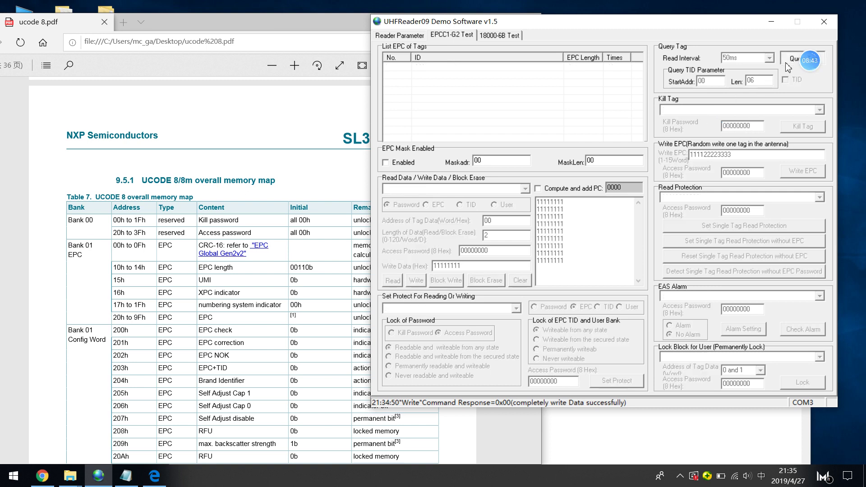
left_click(787, 66)
left_click(787, 66)
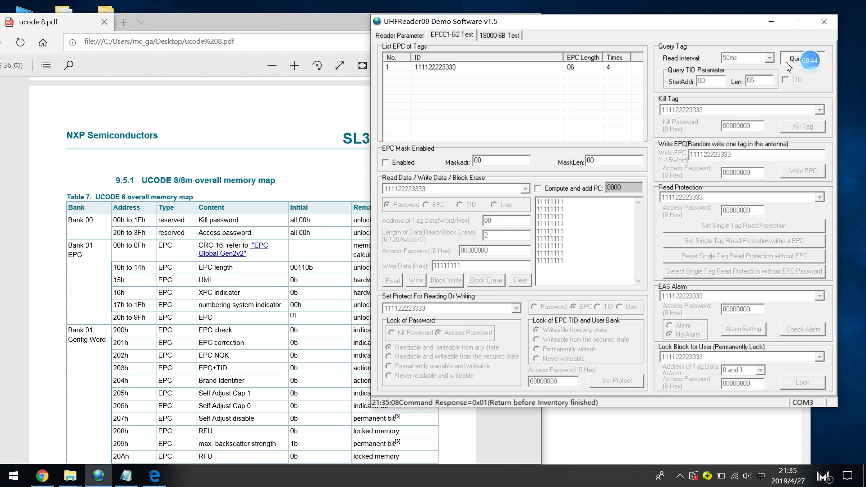
left_click(787, 66)
left_click_drag(692, 22, 619, 28)
Enter kill password 11111111, issue Kill Tag, and close the confirmation without killing the tag
left_click_drag(687, 132, 650, 132)
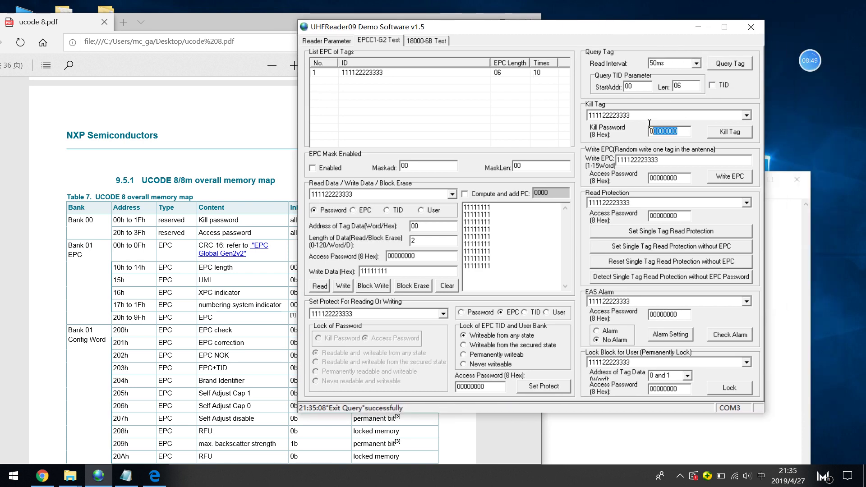
type("11111111")
left_click(727, 134)
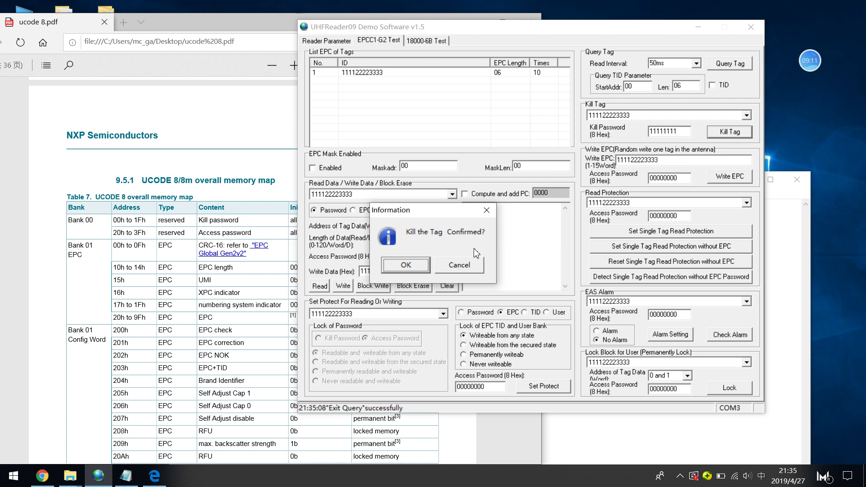
left_click(487, 210)
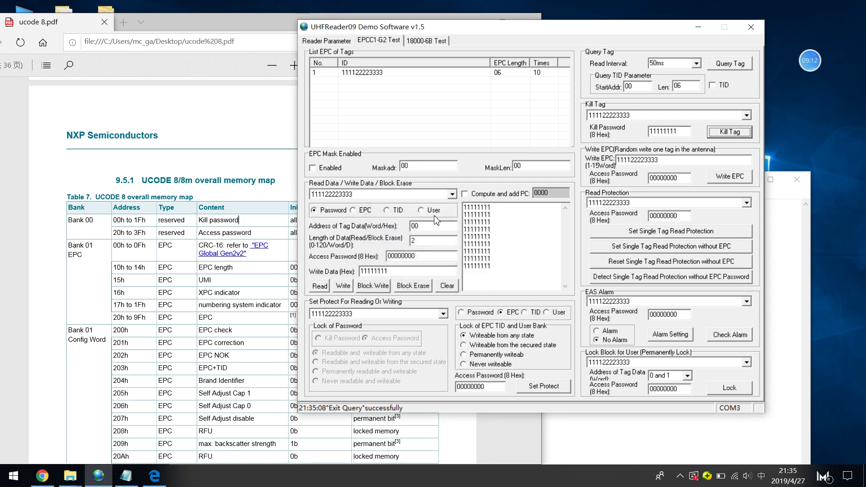